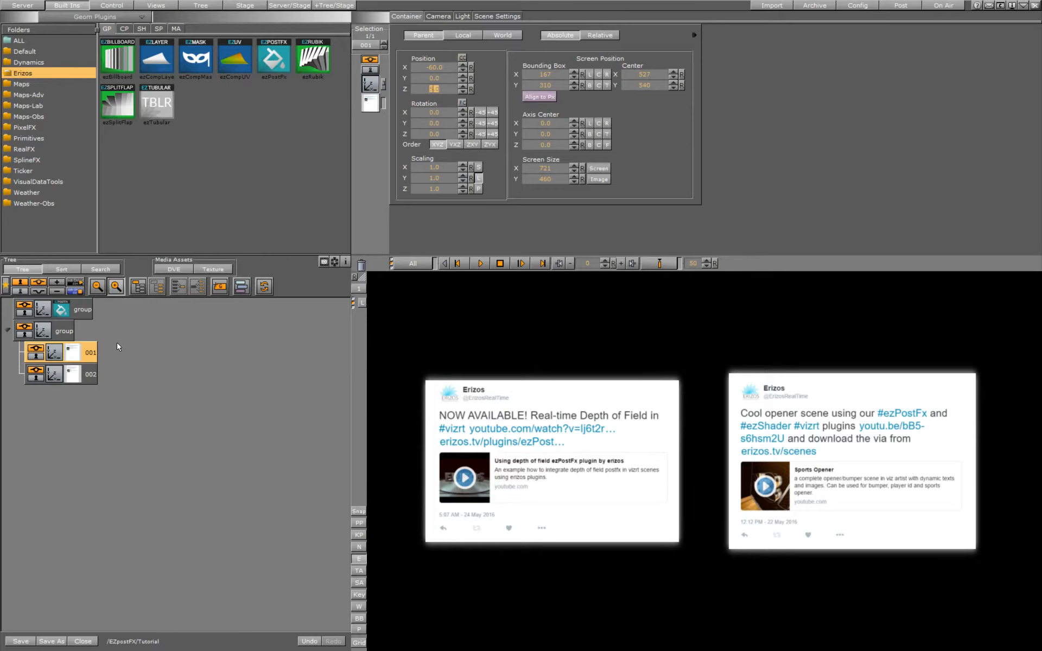
- Turn off Depth Of Field in the ezPostFx plugin on the first group
{"action": "left_click", "coordinate": [54, 309]}
{"action": "left_click", "coordinate": [59, 310]}
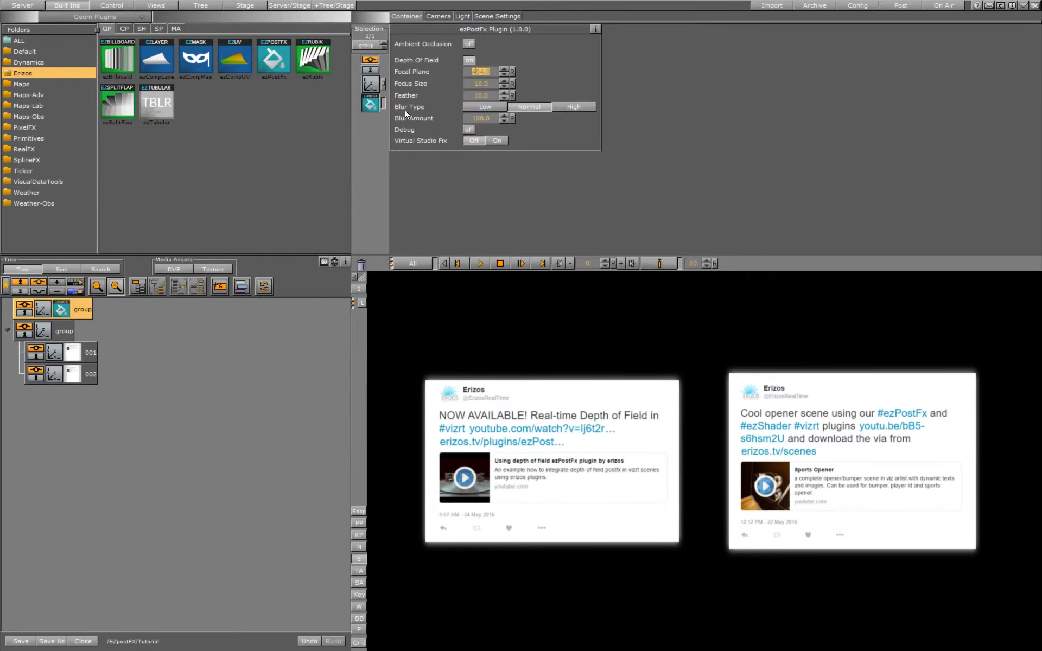
{"action": "left_click", "coordinate": [469, 60]}
{"action": "left_click", "coordinate": [469, 60]}
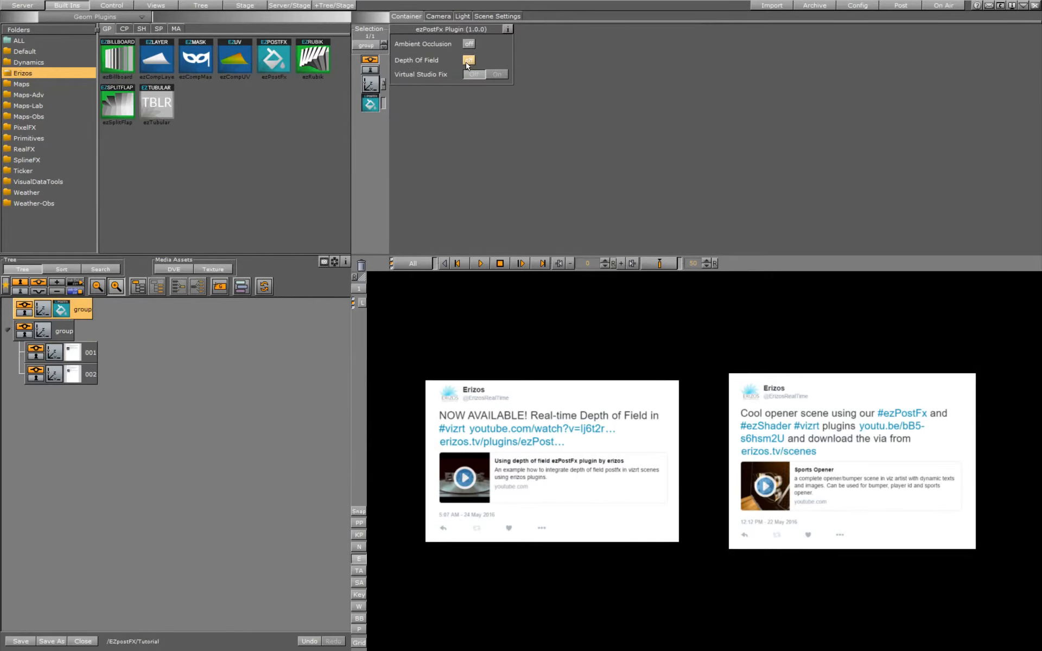
- Delete the image containers 001 and 002 from the second group
{"action": "left_click", "coordinate": [91, 355]}
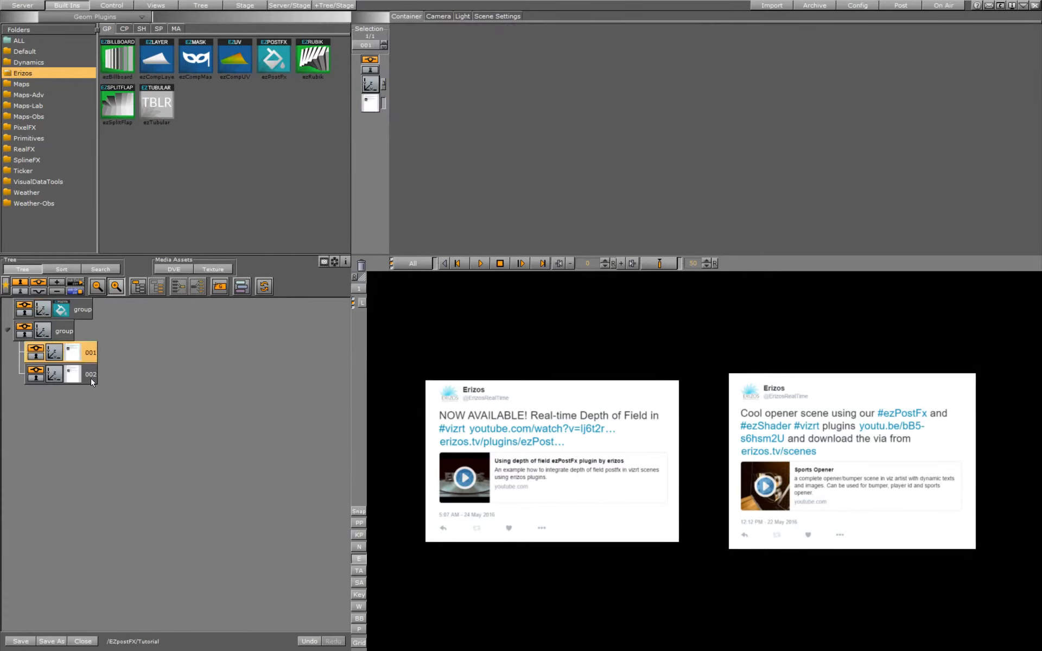
{"action": "left_click", "coordinate": [89, 374], "text": "ctrl"}
{"action": "left_click_drag", "start_coordinate": [337, 273], "coordinate": [359, 269]}
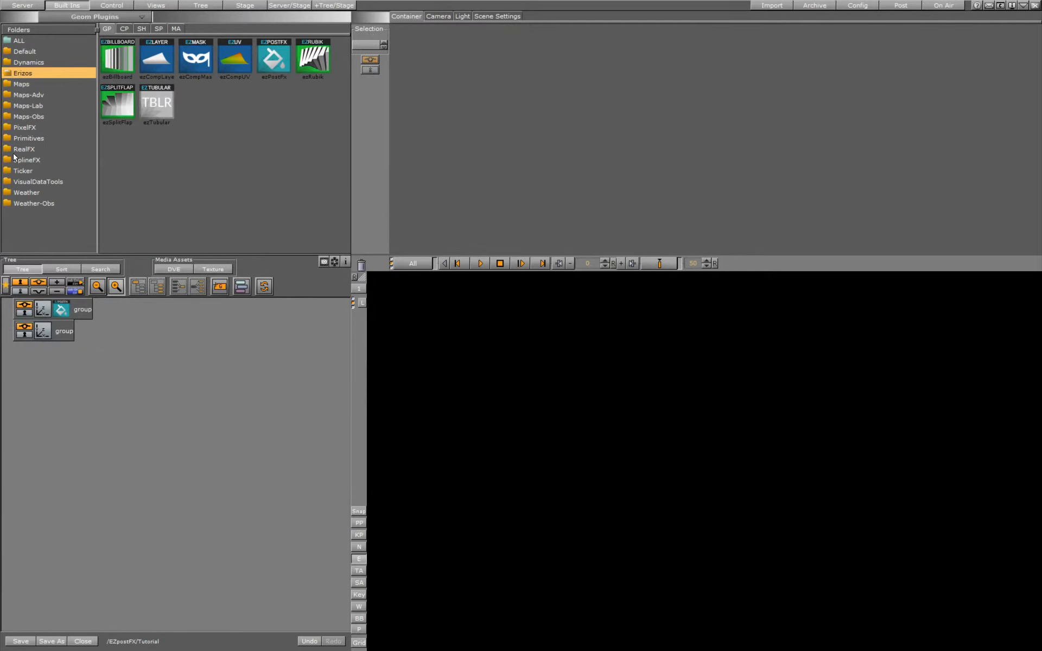
- Add the four images 001 to 004 from the EZpostFX Images folder to the second group as child containers
{"action": "left_click", "coordinate": [22, 5]}
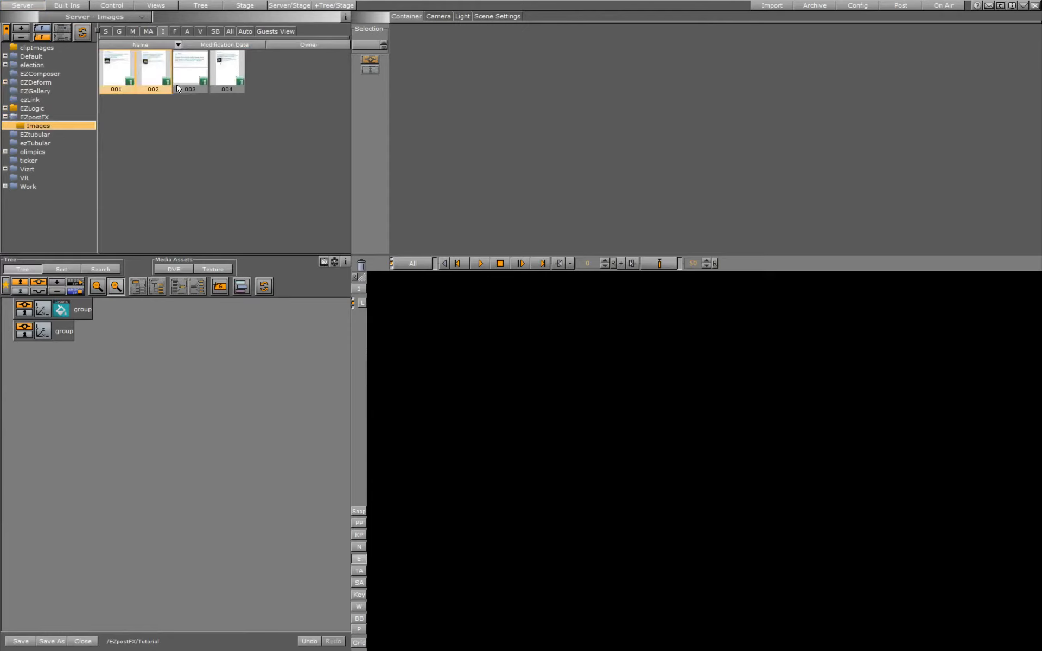
{"action": "left_click", "coordinate": [128, 87]}
{"action": "left_click", "coordinate": [215, 81], "text": "shift"}
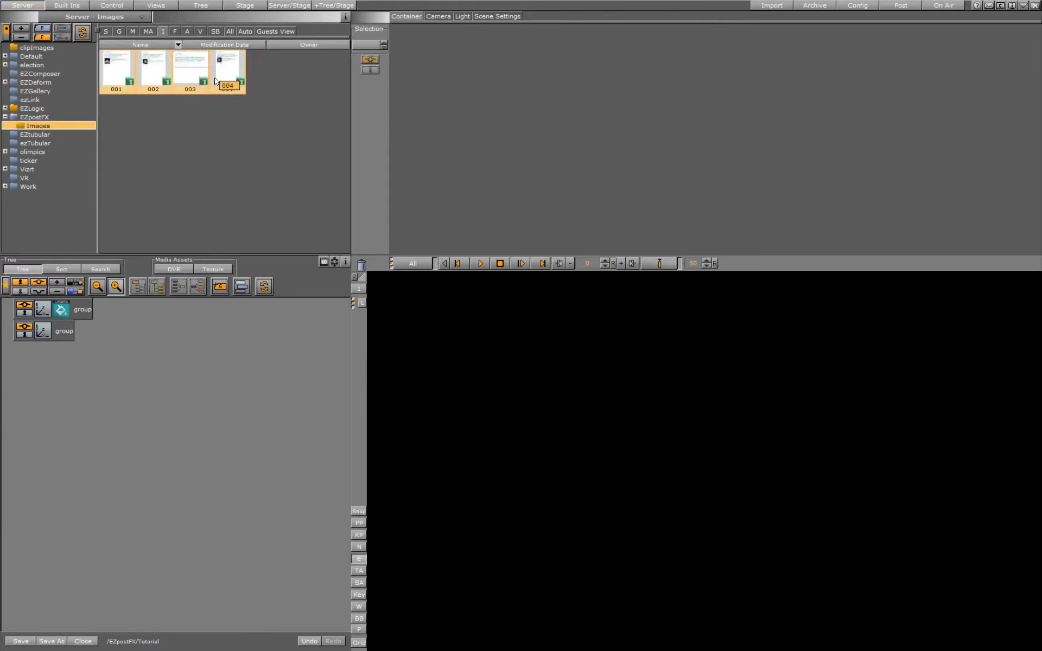
{"action": "left_click_drag", "start_coordinate": [215, 81], "coordinate": [90, 332]}
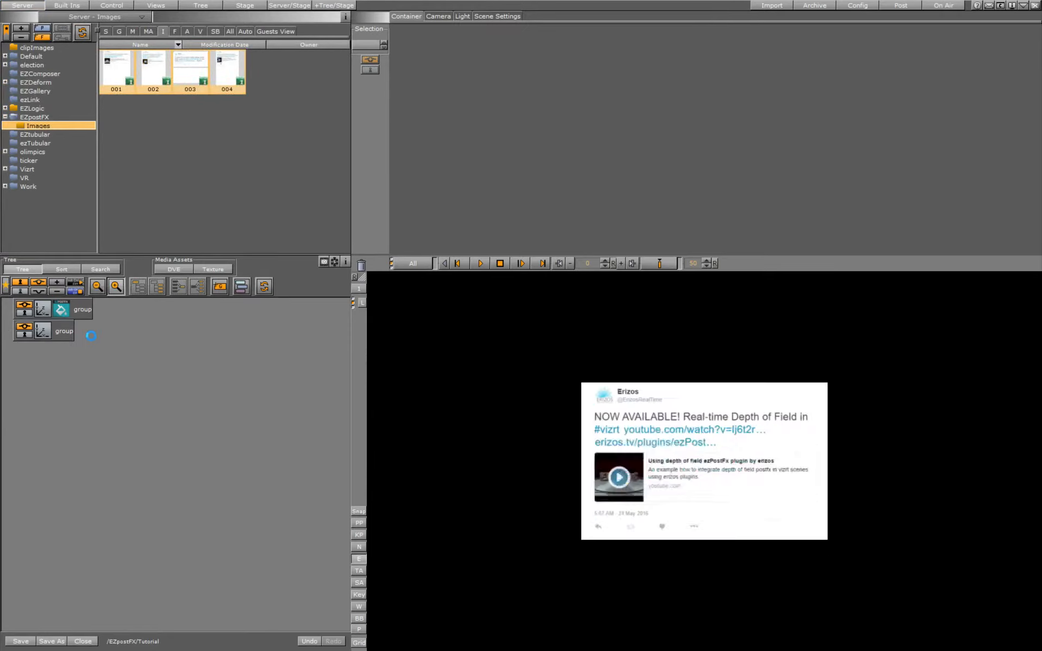
- Scale the group holding the four images to 2.0
{"action": "left_click", "coordinate": [39, 332]}
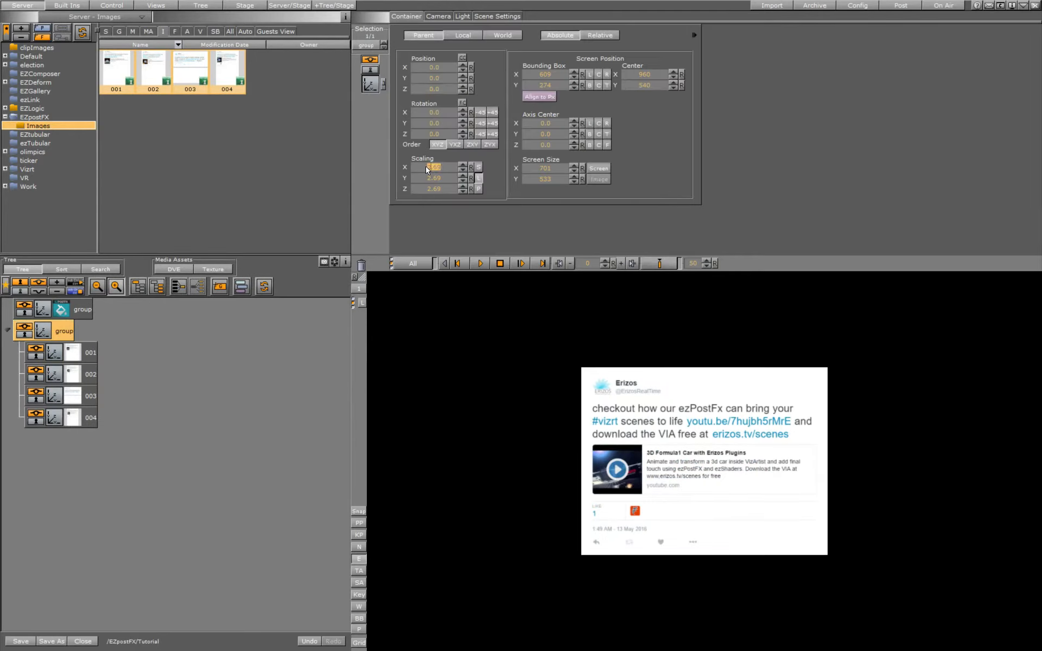
{"action": "type", "text": "2"}
{"action": "key", "text": "Return"}
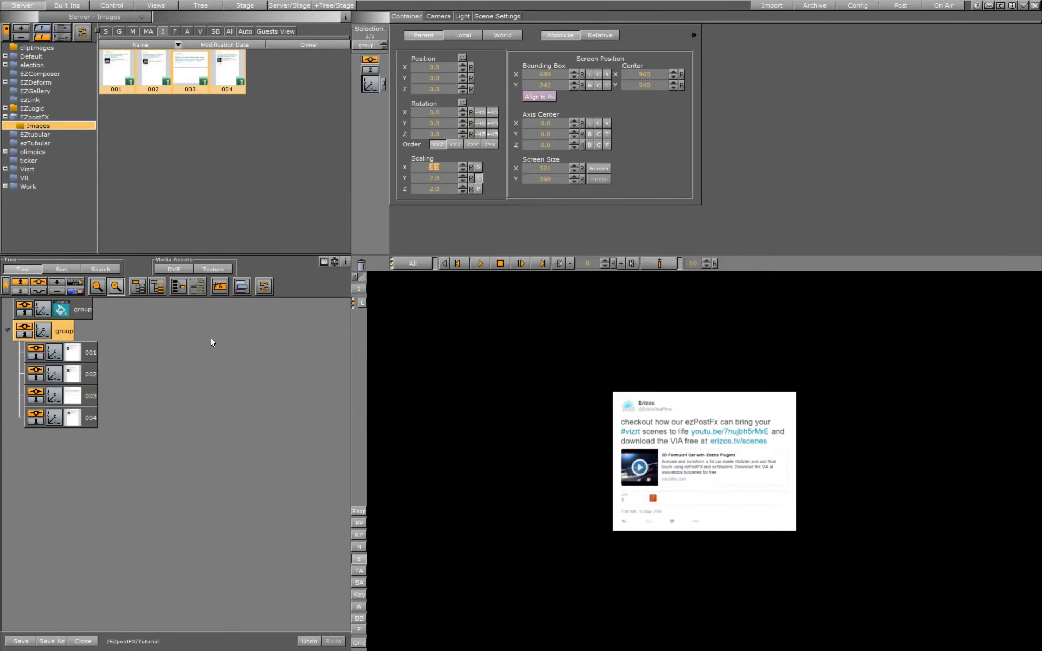
- Apply the Erizos ezCarousel container plugin to the image group and open its settings
{"action": "left_click", "coordinate": [83, 7]}
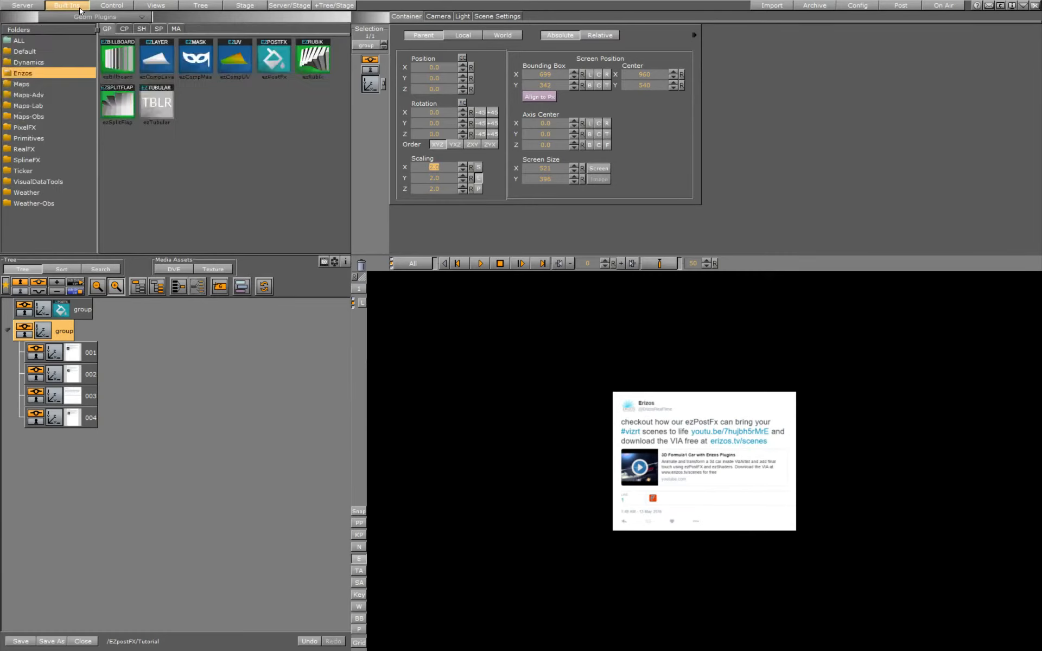
{"action": "left_click", "coordinate": [125, 28]}
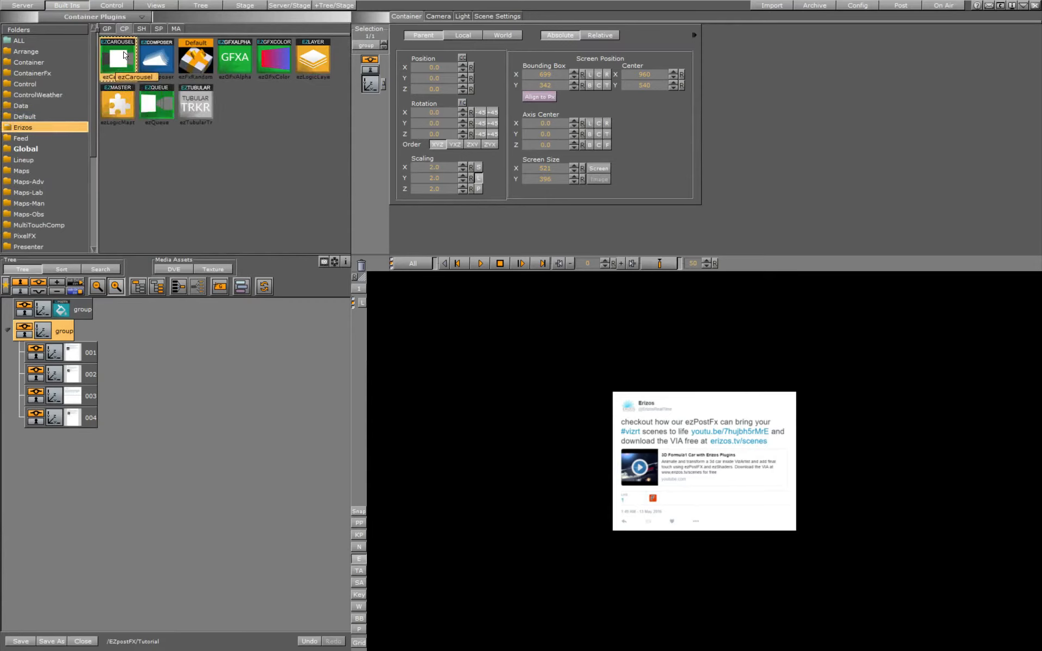
{"action": "left_click_drag", "start_coordinate": [125, 57], "coordinate": [64, 332]}
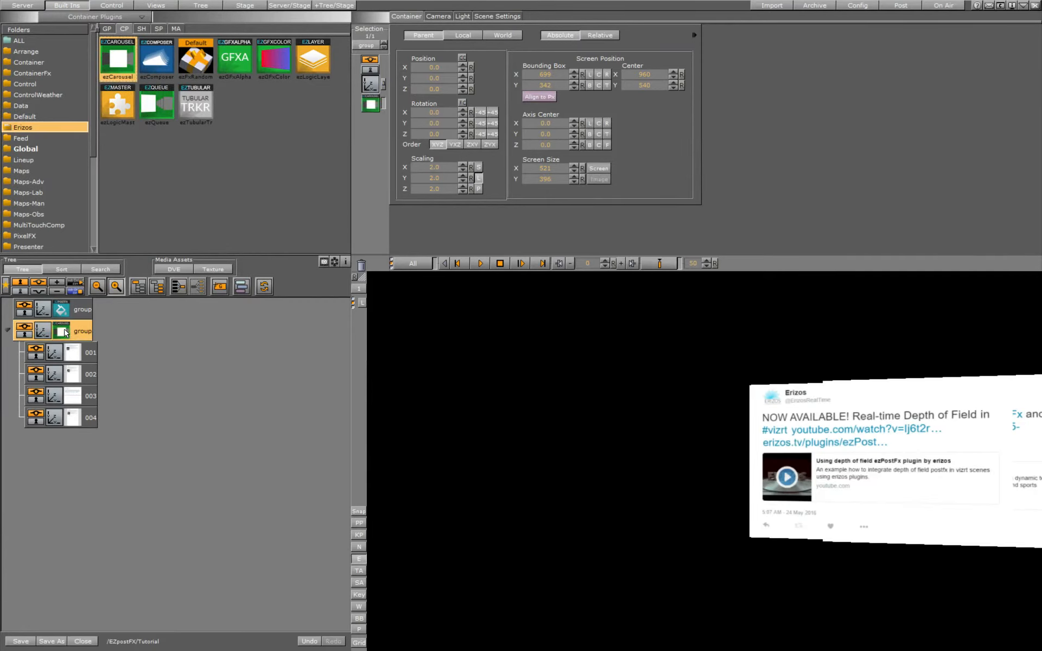
{"action": "left_click", "coordinate": [63, 333]}
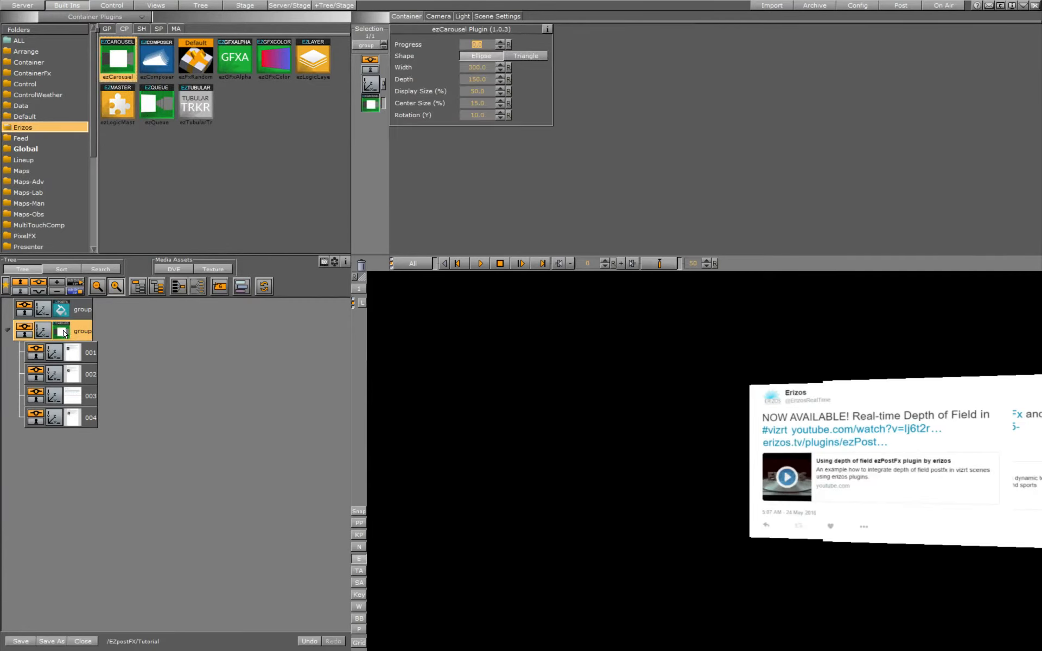
- Set the carousel's width to 285 and its depth to 300
{"action": "left_click", "coordinate": [481, 70]}
{"action": "type", "text": "285"}
{"action": "left_click", "coordinate": [476, 80]}
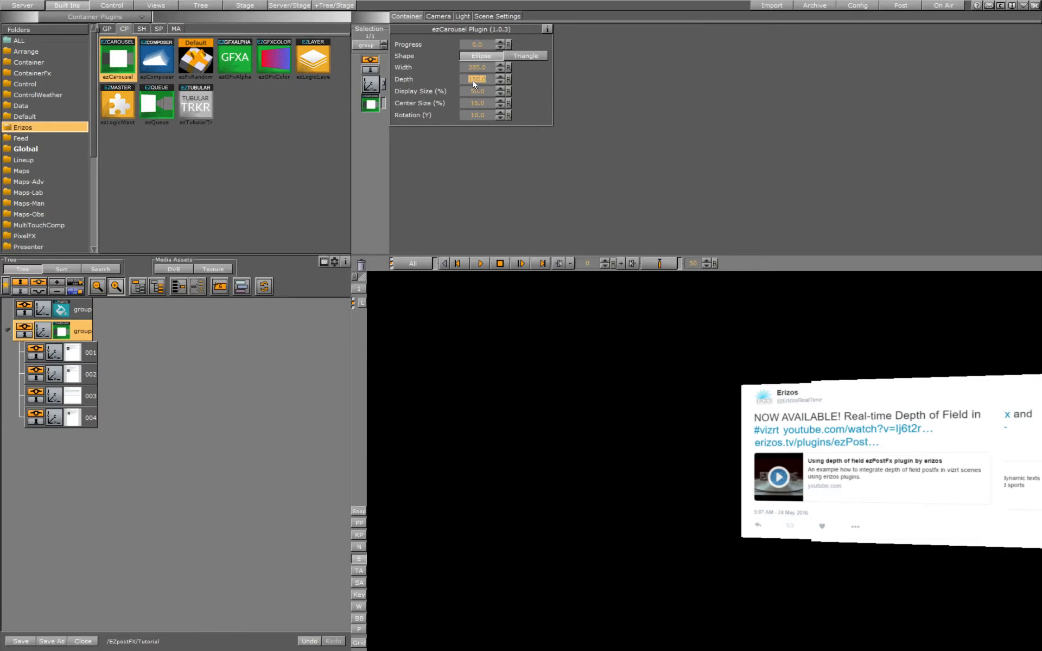
{"action": "type", "text": "300"}
{"action": "key", "text": "Return"}
- Set the carousel's display size to 100% and its center size to 30%
{"action": "left_click", "coordinate": [474, 92]}
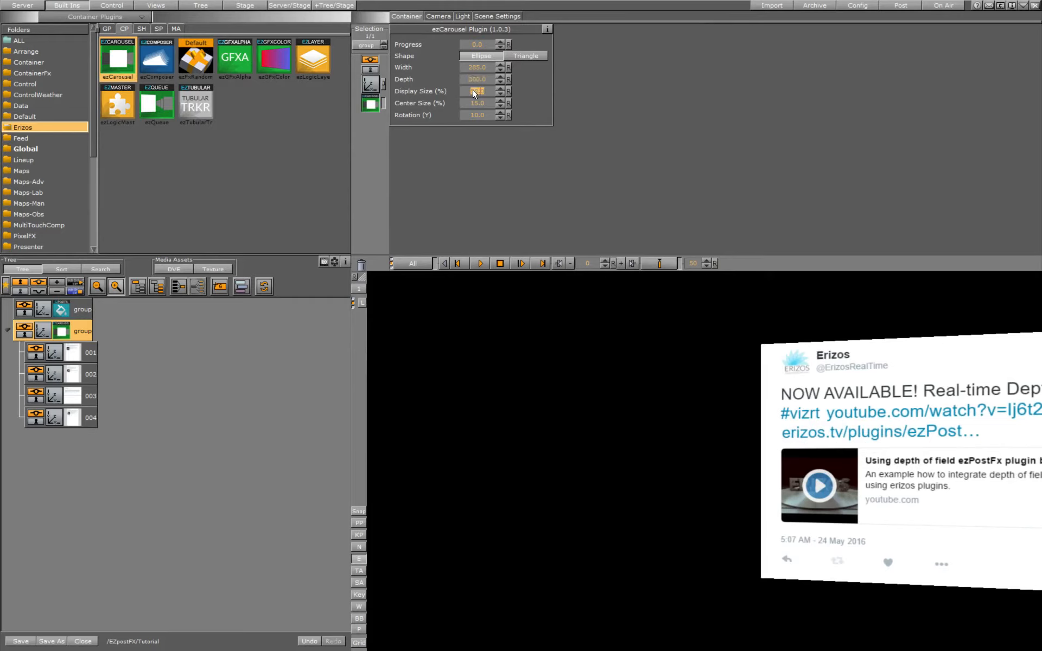
{"action": "type", "text": "100"}
{"action": "key", "text": "Return"}
{"action": "left_click", "coordinate": [477, 105]}
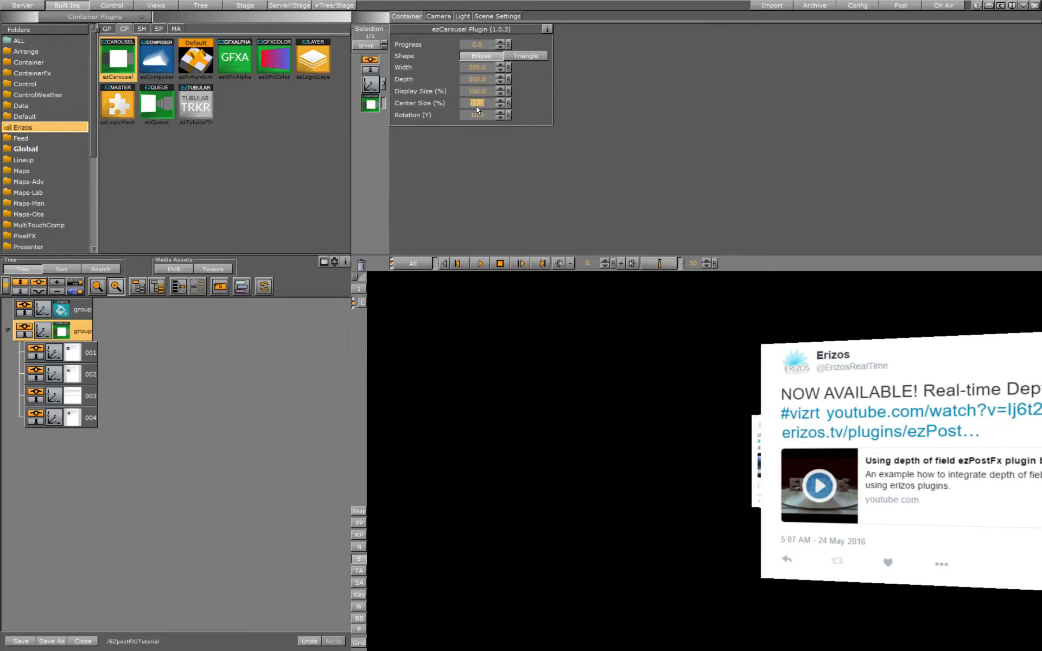
{"action": "type", "text": "30"}
{"action": "key", "text": "Return"}
- Set the carousel's Y rotation to 25 and advance its progress to bring the "Cool opener scene" card to the front
{"action": "left_click", "coordinate": [478, 116]}
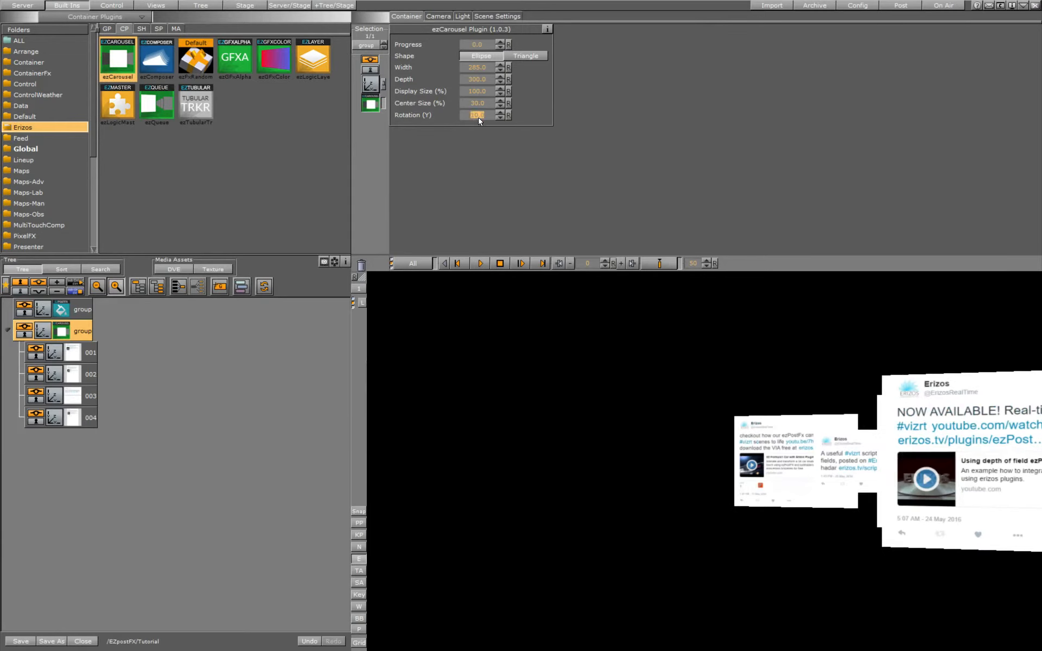
{"action": "type", "text": "25"}
{"action": "key", "text": "Return"}
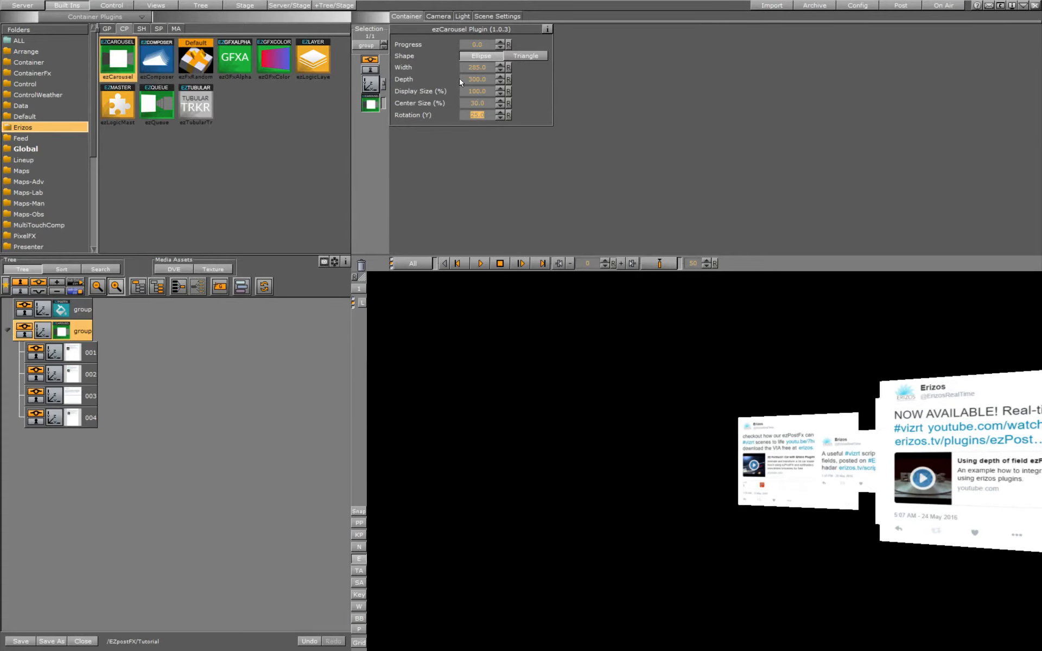
{"action": "left_click_drag", "start_coordinate": [477, 47], "coordinate": [598, 65]}
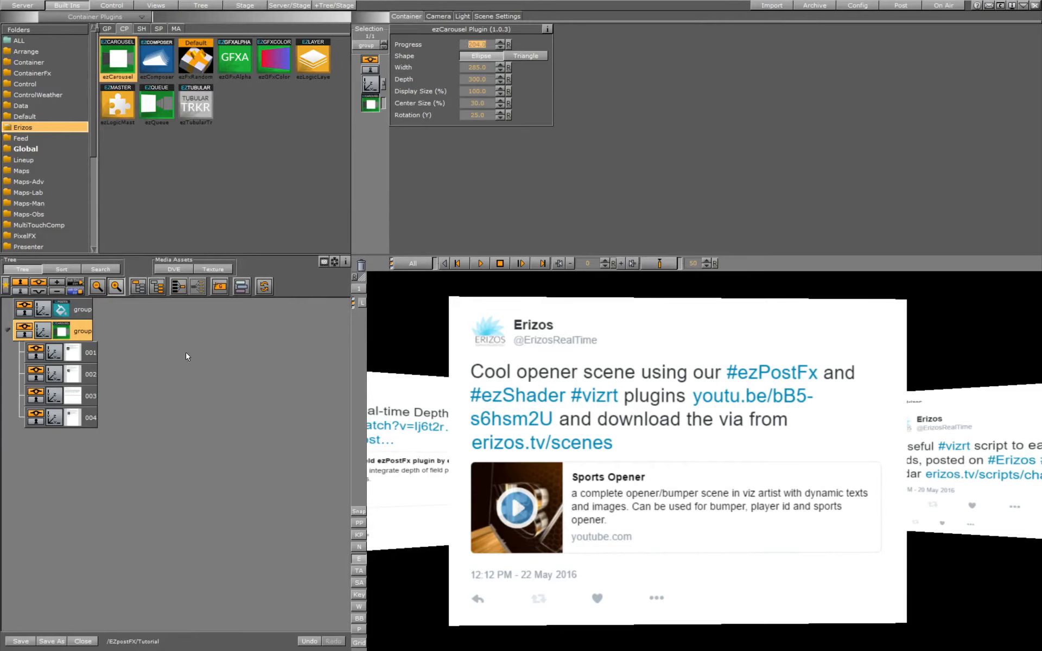
- Enable Depth Of Field in the ezPostFx plugin again and switch on its debug view
{"action": "left_click", "coordinate": [62, 312]}
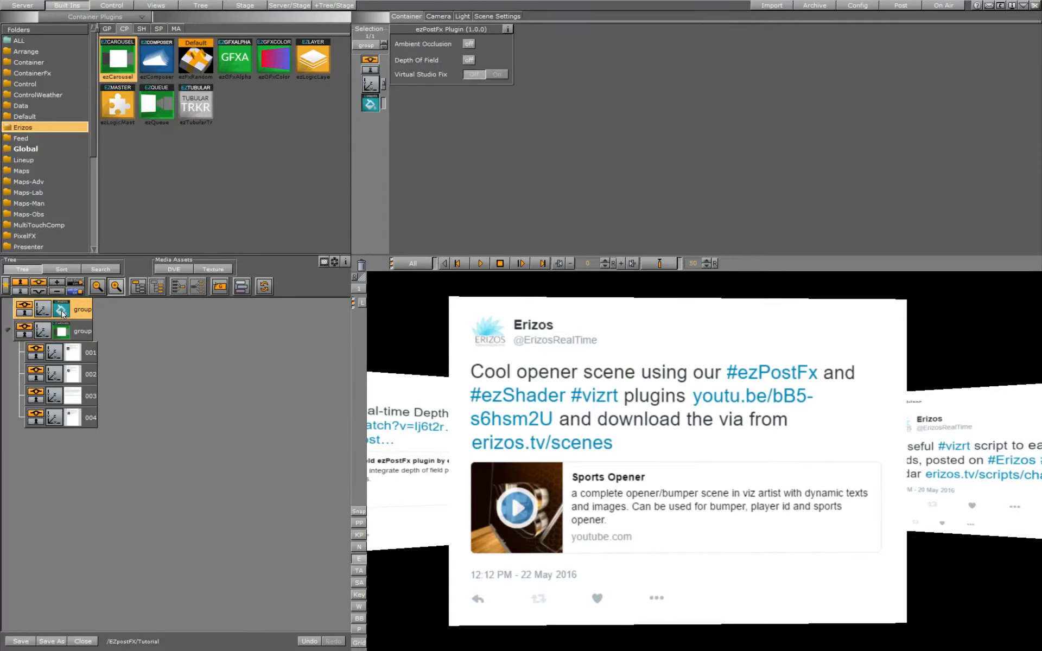
{"action": "left_click", "coordinate": [468, 61]}
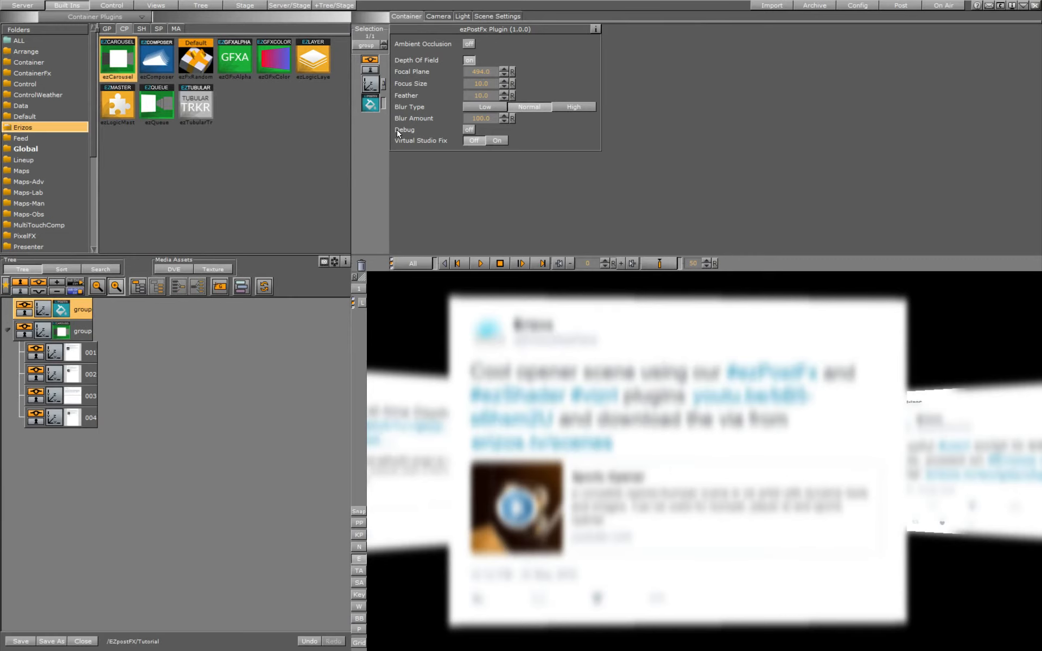
{"action": "left_click", "coordinate": [468, 130]}
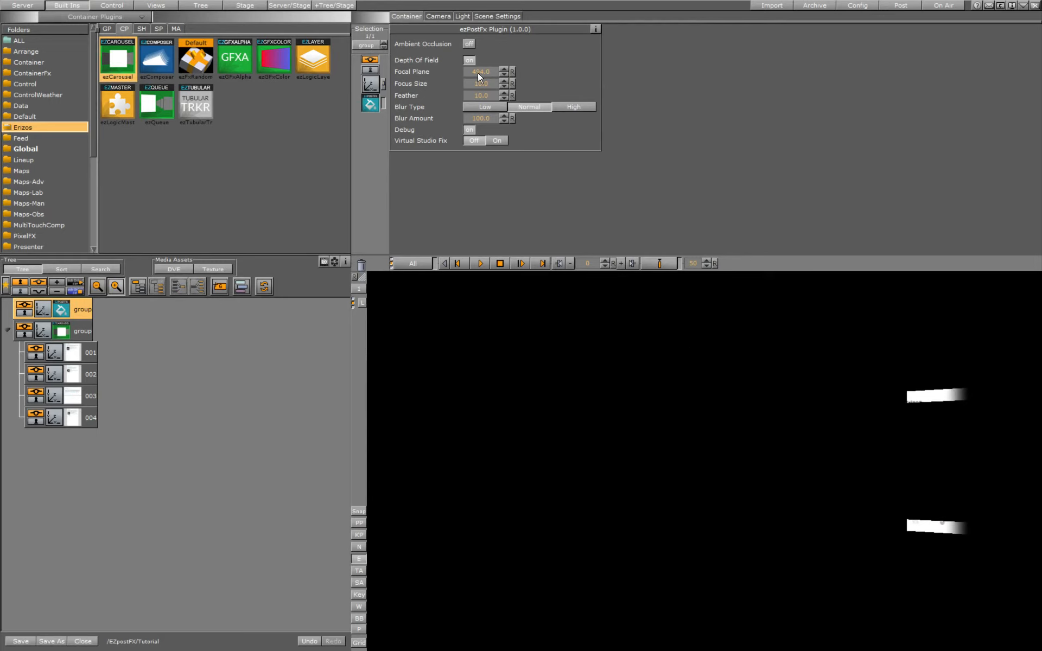
- Lower the focal plane to 200.192 to focus on the front card, checking it in the debug view, and leave debug off
{"action": "left_click_drag", "start_coordinate": [478, 72], "coordinate": [317, 86]}
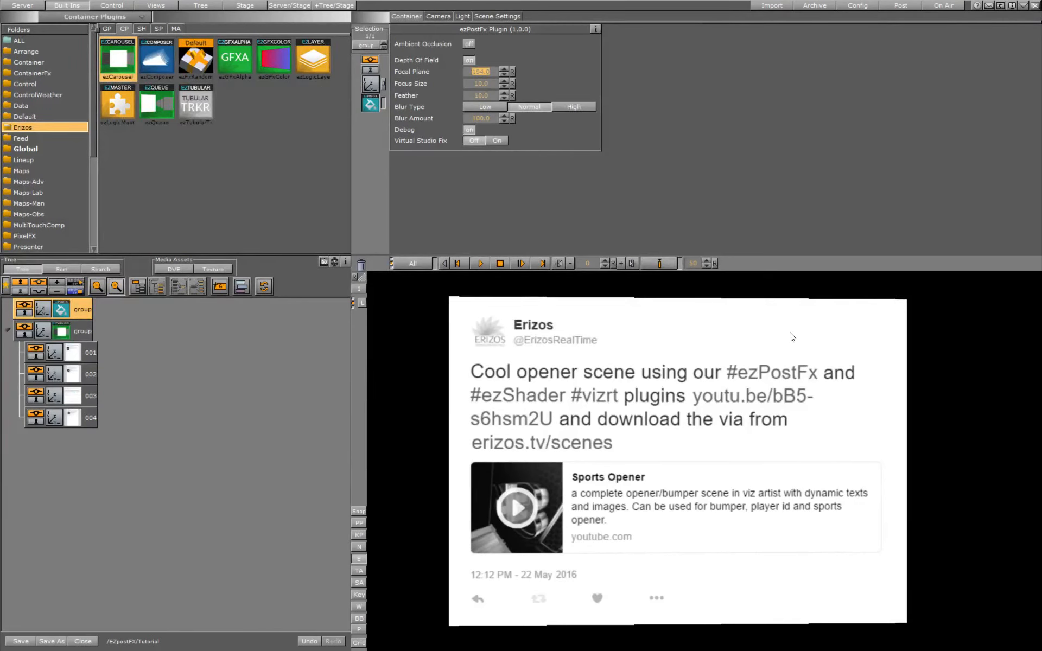
{"action": "left_click", "coordinate": [469, 129]}
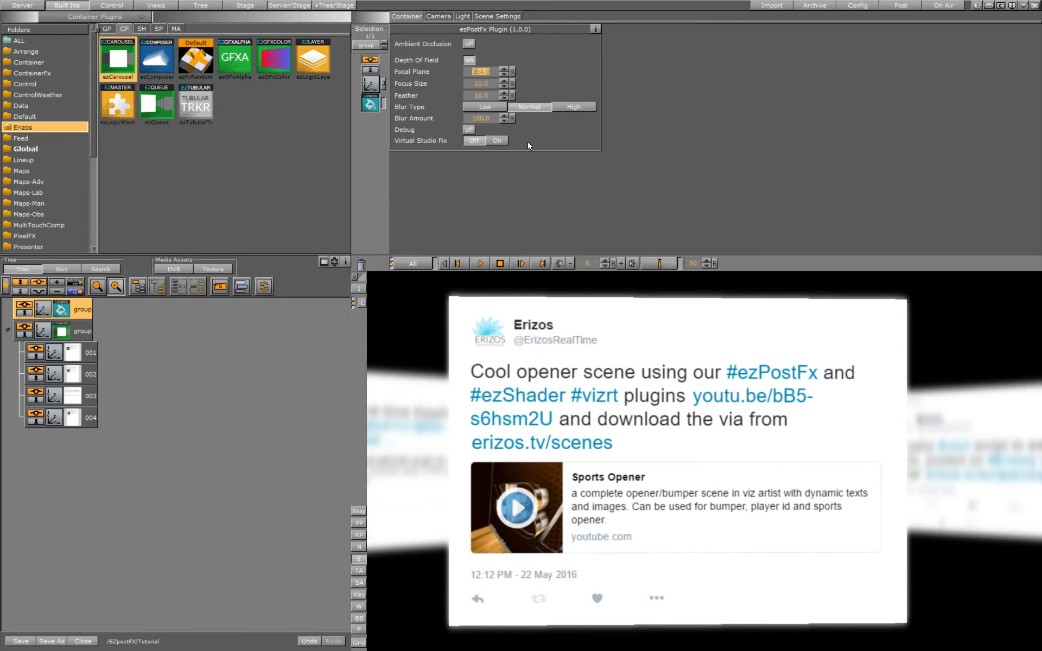
{"action": "left_click", "coordinate": [470, 130]}
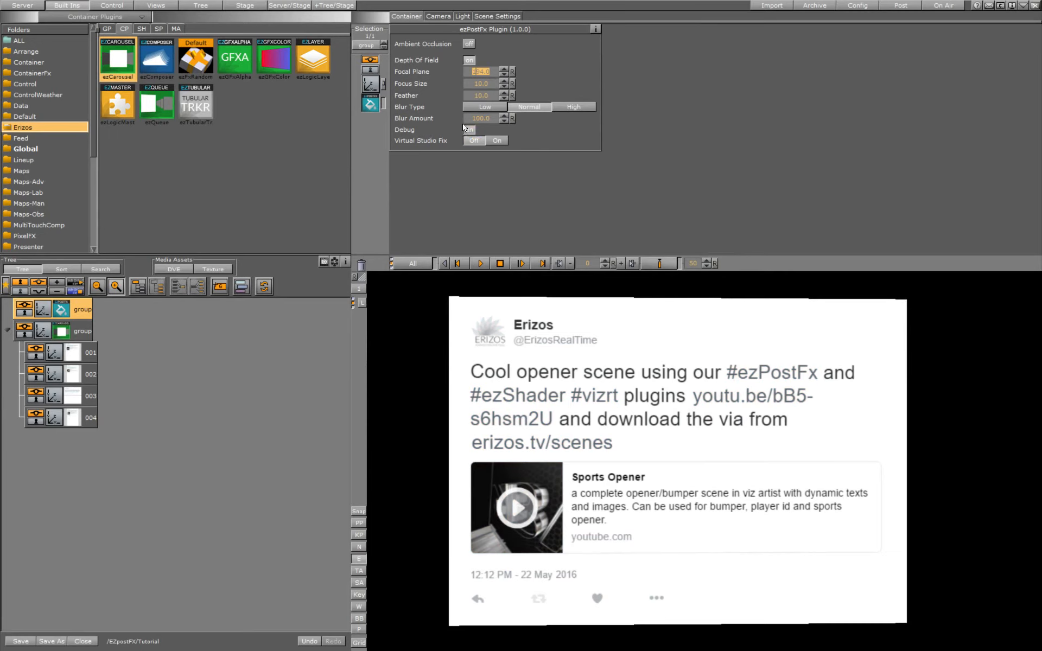
{"action": "left_click", "coordinate": [472, 135]}
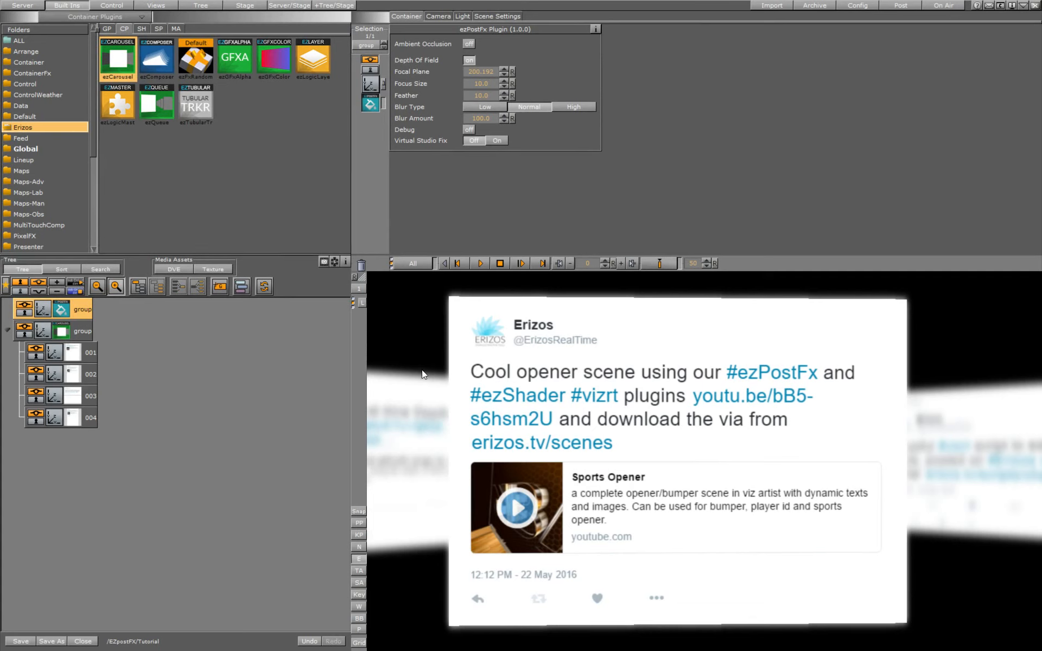
- Reduce the ezCarousel progress to rotate the "NOW AVAILABLE" card to the front
{"action": "left_click", "coordinate": [61, 331]}
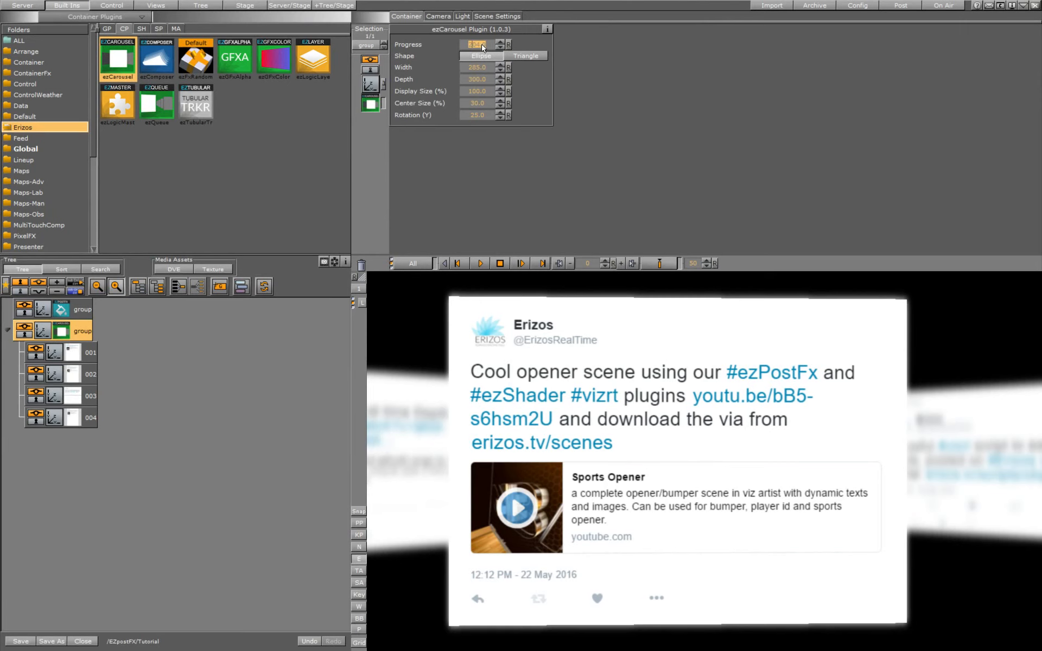
{"action": "left_click_drag", "start_coordinate": [482, 48], "coordinate": [427, 91]}
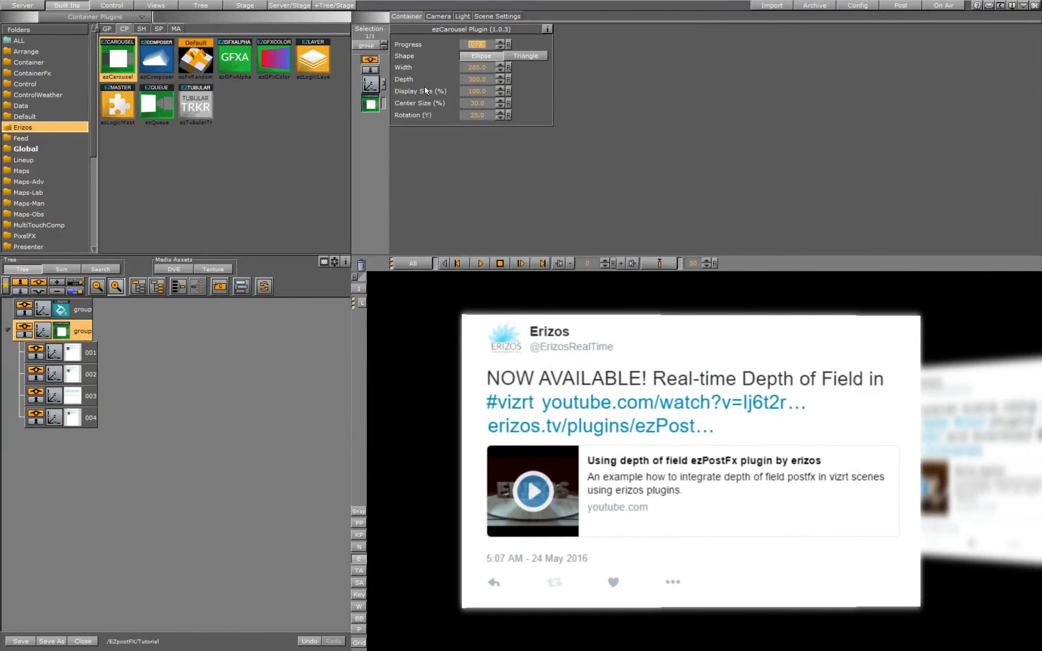